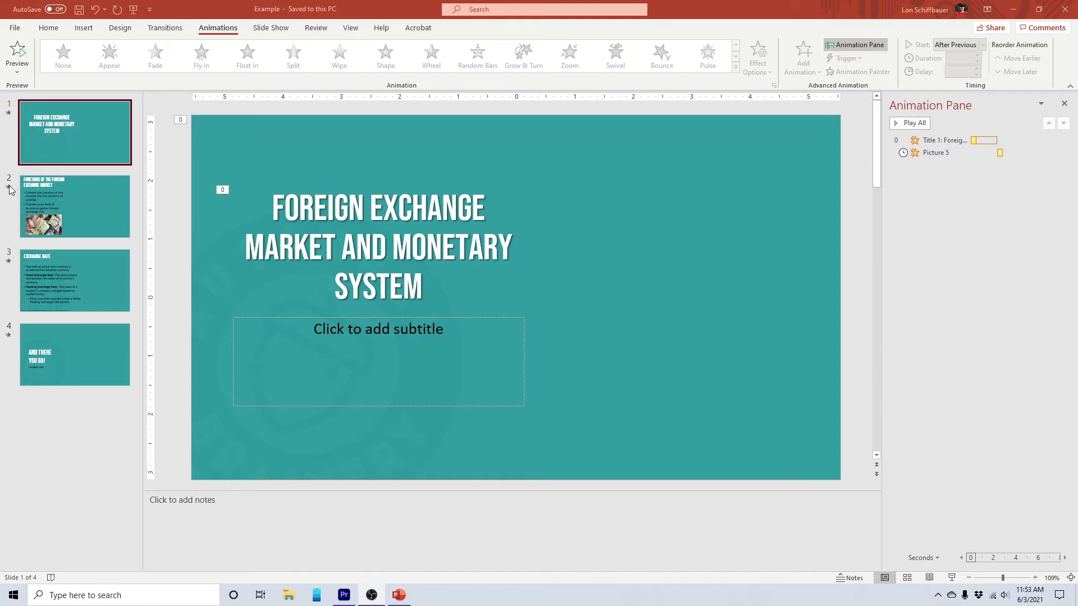
- Check the animations on slides 2, 3 and 4, return to slide 1, and open the File backstage
{"action": "left_click", "coordinate": [88, 207]}
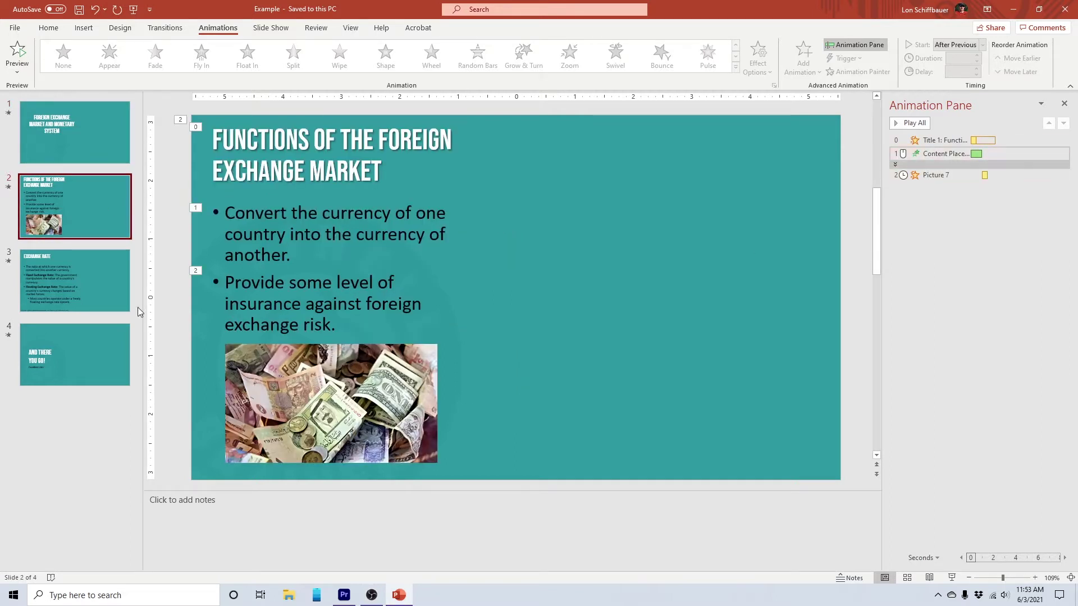
{"action": "left_click", "coordinate": [139, 272]}
{"action": "left_click", "coordinate": [96, 349]}
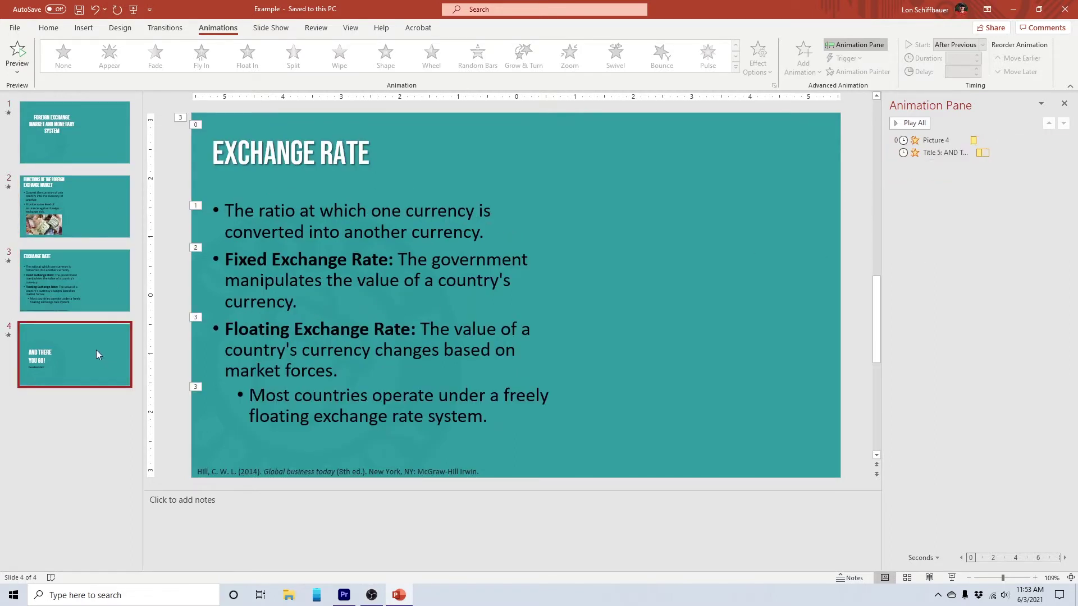
{"action": "left_click", "coordinate": [104, 141]}
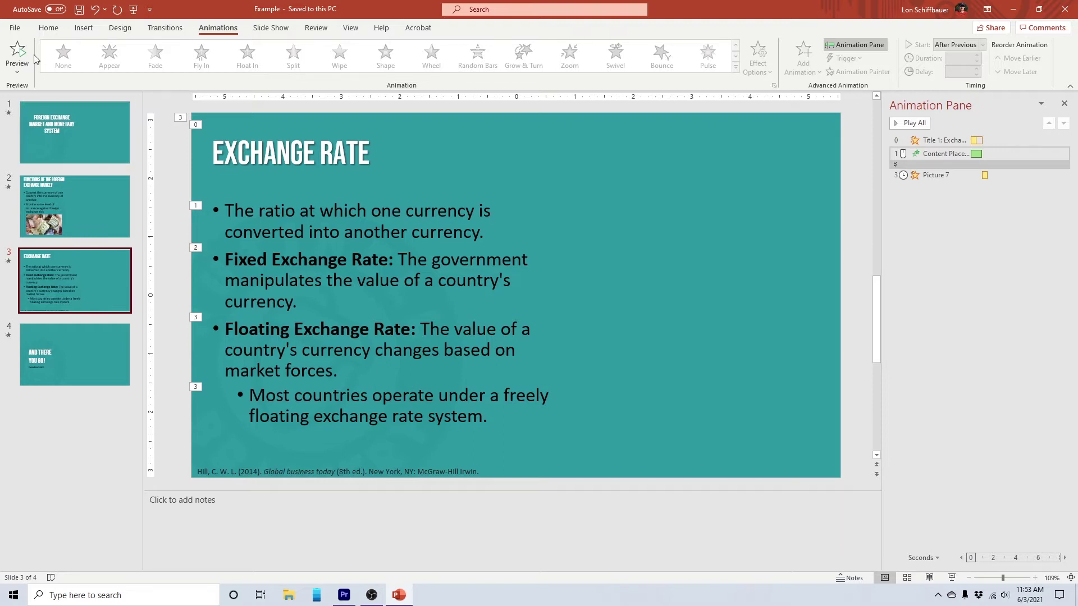
{"action": "left_click", "coordinate": [15, 29]}
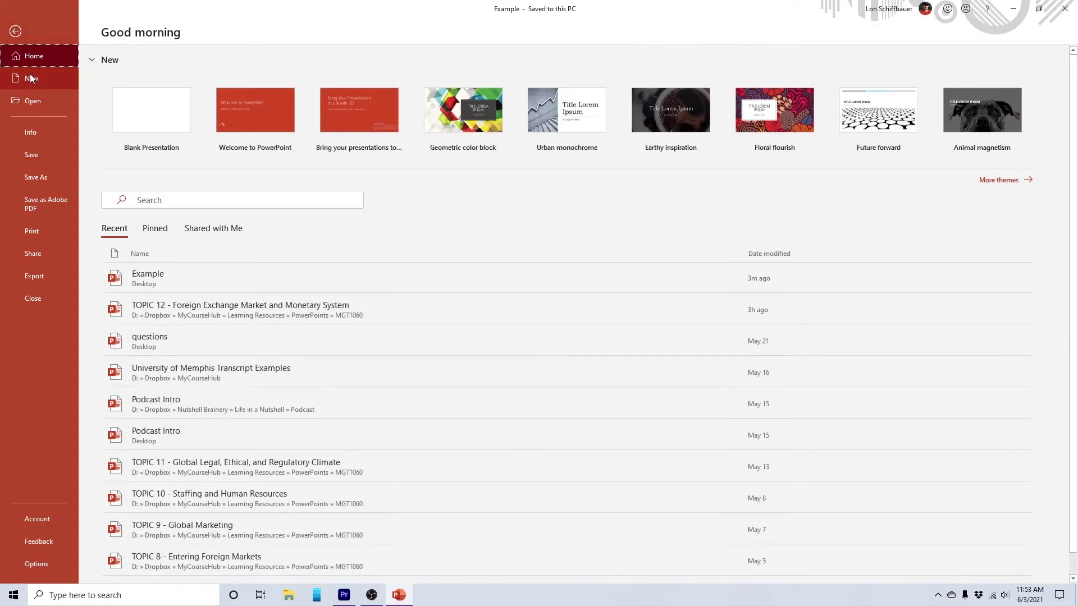
- Set up Export > Create a Video at Full HD (1080p) with no recorded timings or narrations
{"action": "left_click", "coordinate": [42, 279]}
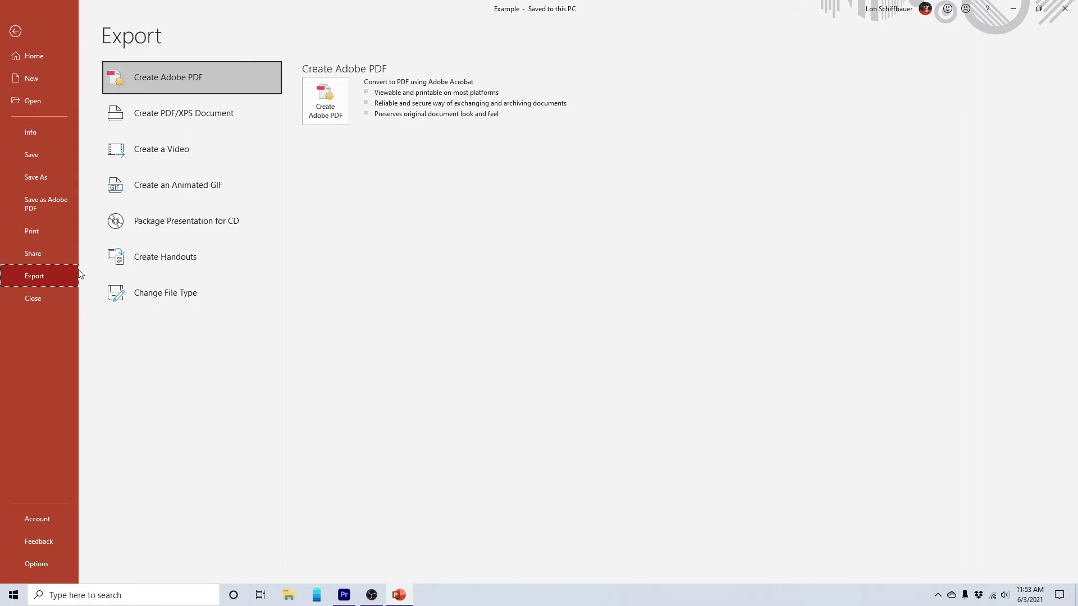
{"action": "left_click", "coordinate": [155, 158]}
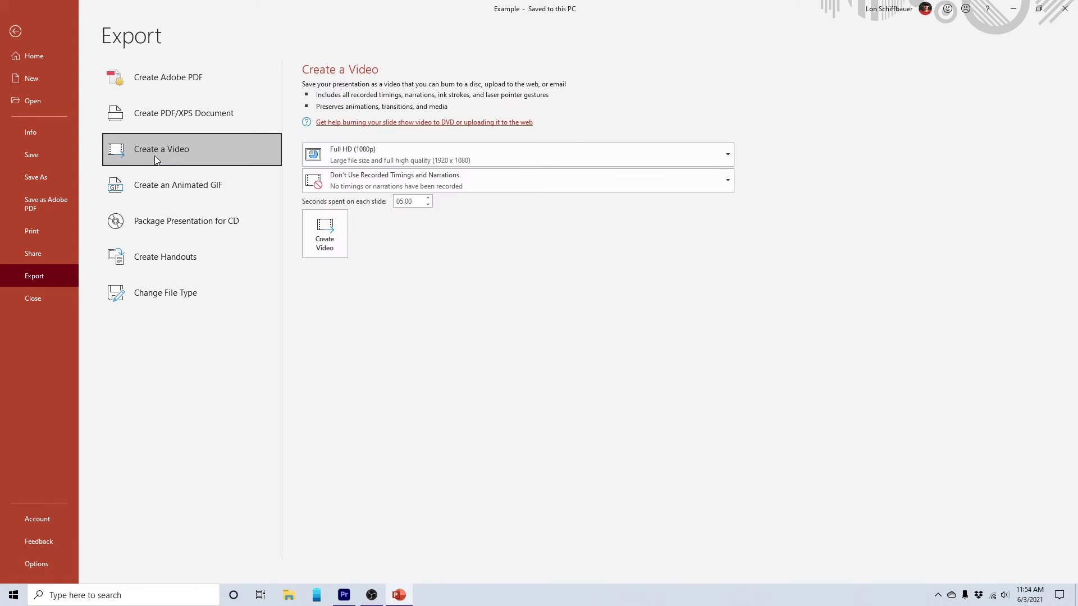
{"action": "left_click", "coordinate": [356, 156]}
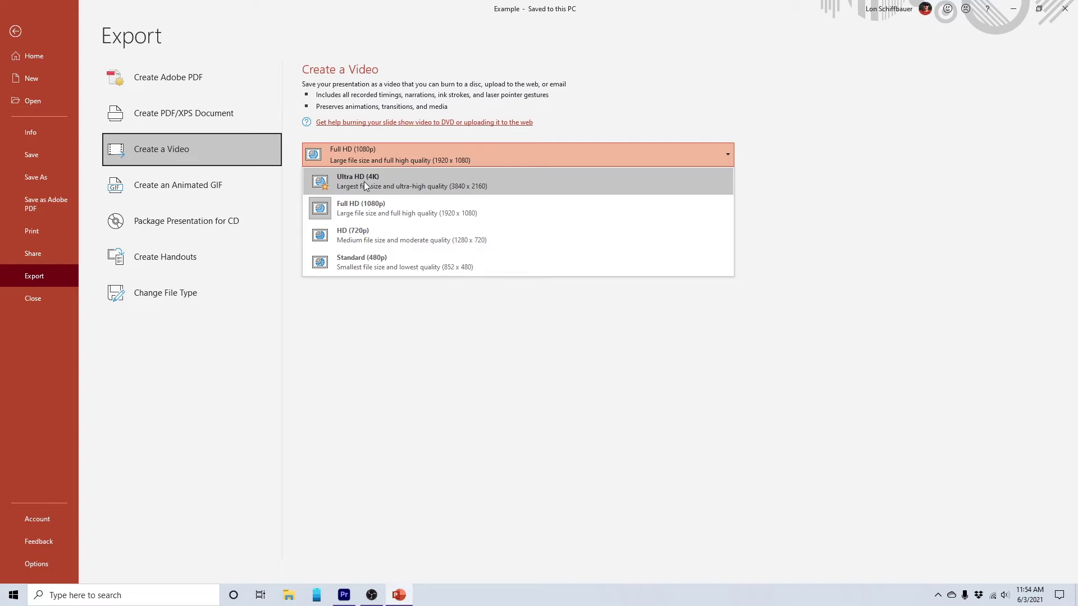
{"action": "left_click", "coordinate": [376, 209]}
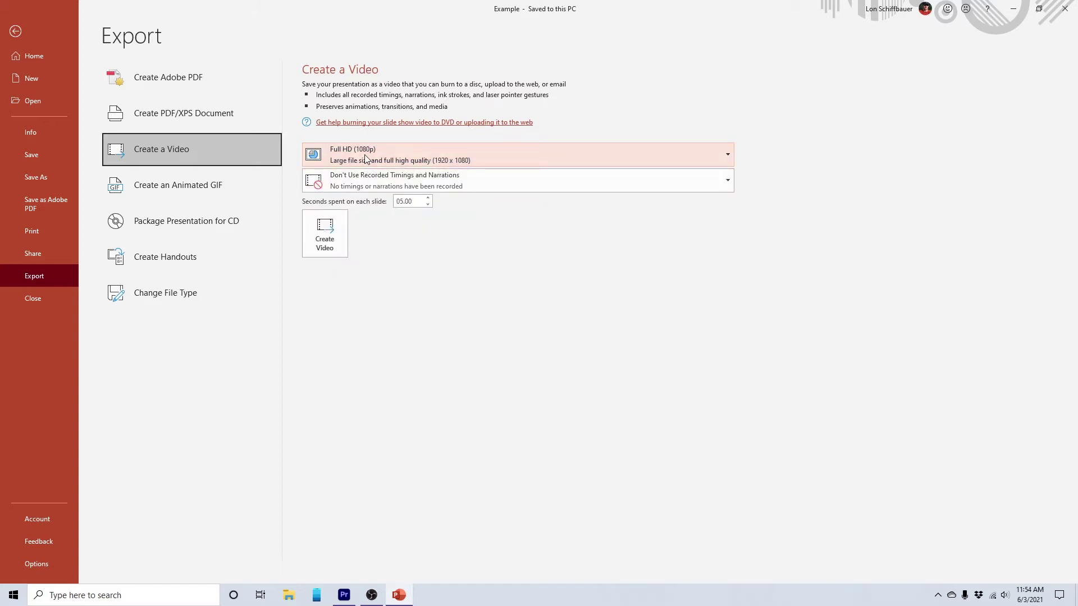
{"action": "left_click", "coordinate": [380, 185]}
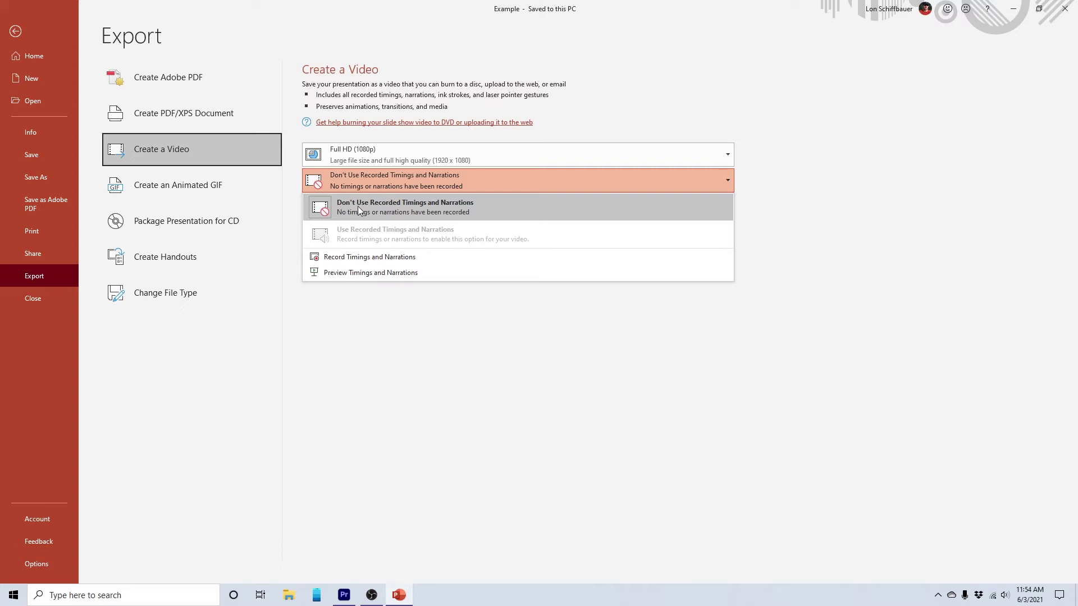
{"action": "left_click", "coordinate": [362, 189]}
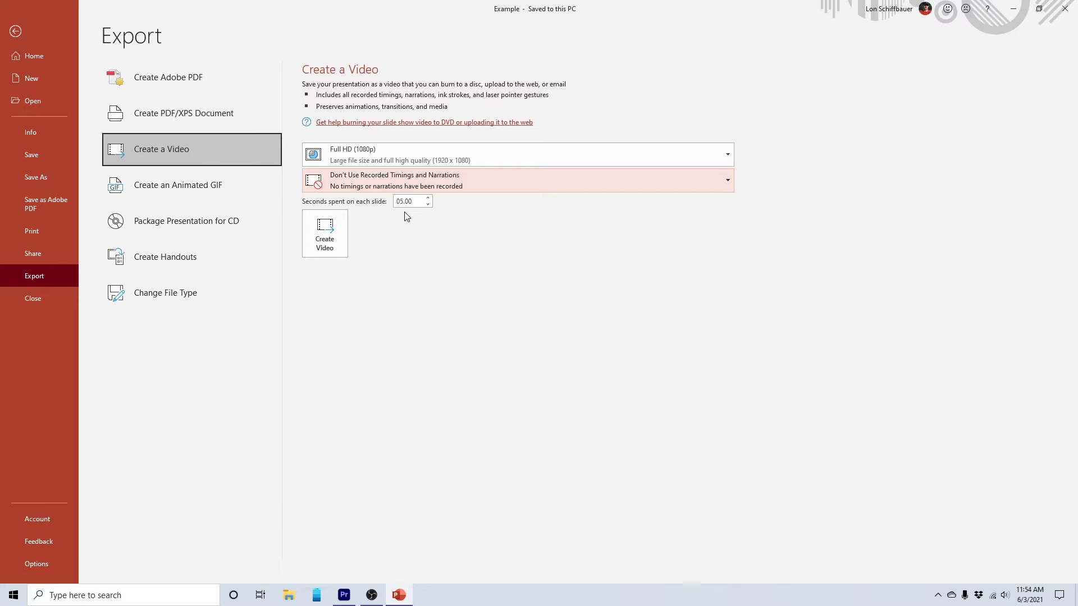
- Save the video as the MPEG-4 file Example, replacing the old Example.mp4, then minimize PowerPoint
{"action": "left_click", "coordinate": [328, 235]}
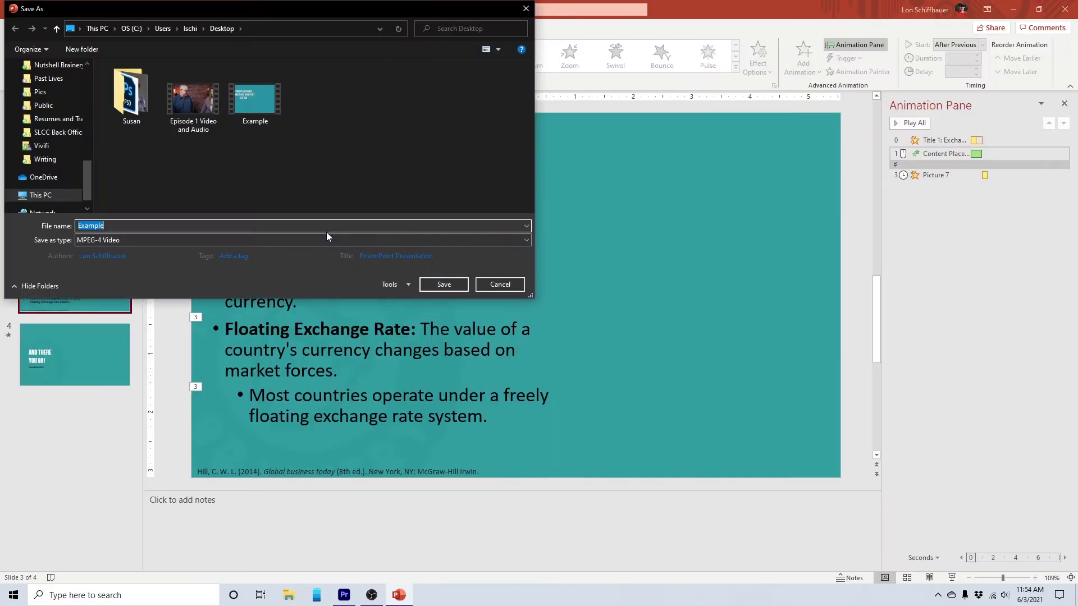
{"action": "left_click", "coordinate": [443, 284]}
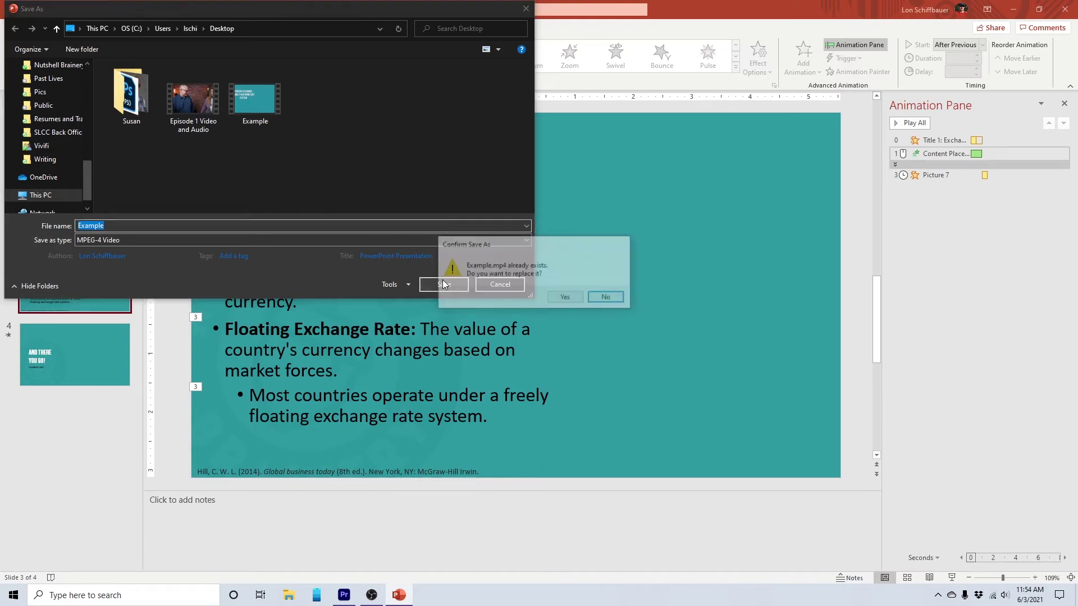
{"action": "left_click", "coordinate": [552, 299]}
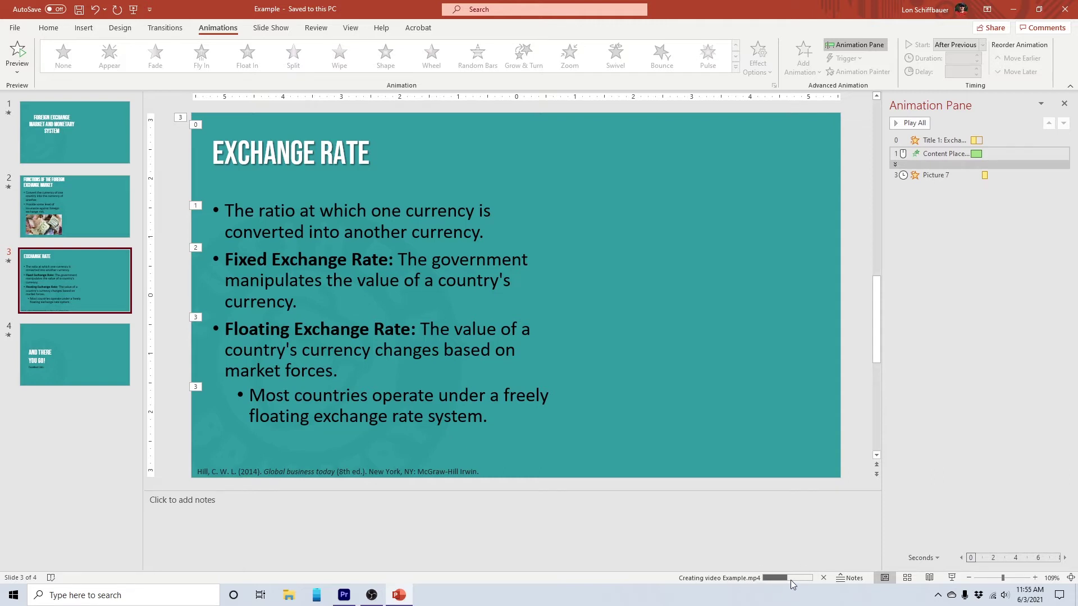
{"action": "left_click", "coordinate": [1013, 10]}
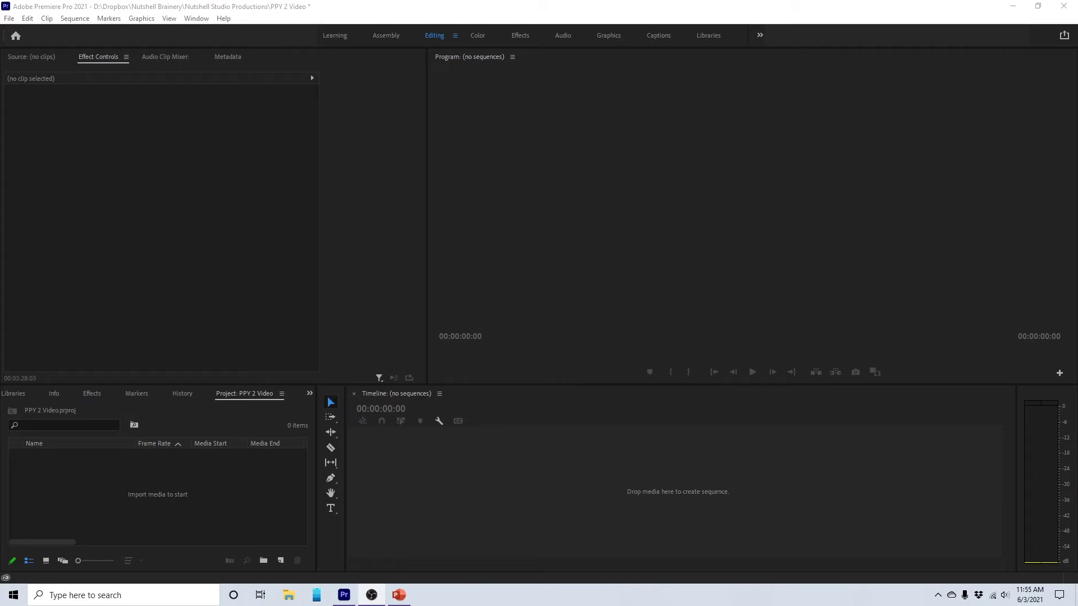
- Import Episode 1 Video and Audio and Example.mp4, build an Example sequence from the slide video, and preview it
{"action": "left_click_drag", "start_coordinate": [140, 516], "coordinate": [120, 470]}
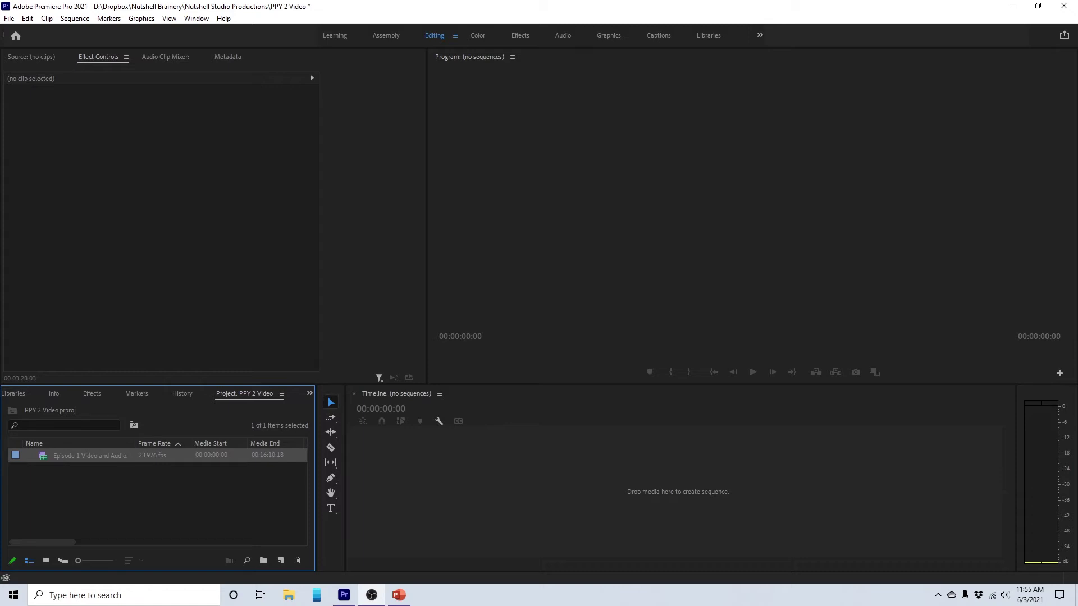
{"action": "left_click_drag", "start_coordinate": [246, 541], "coordinate": [97, 497]}
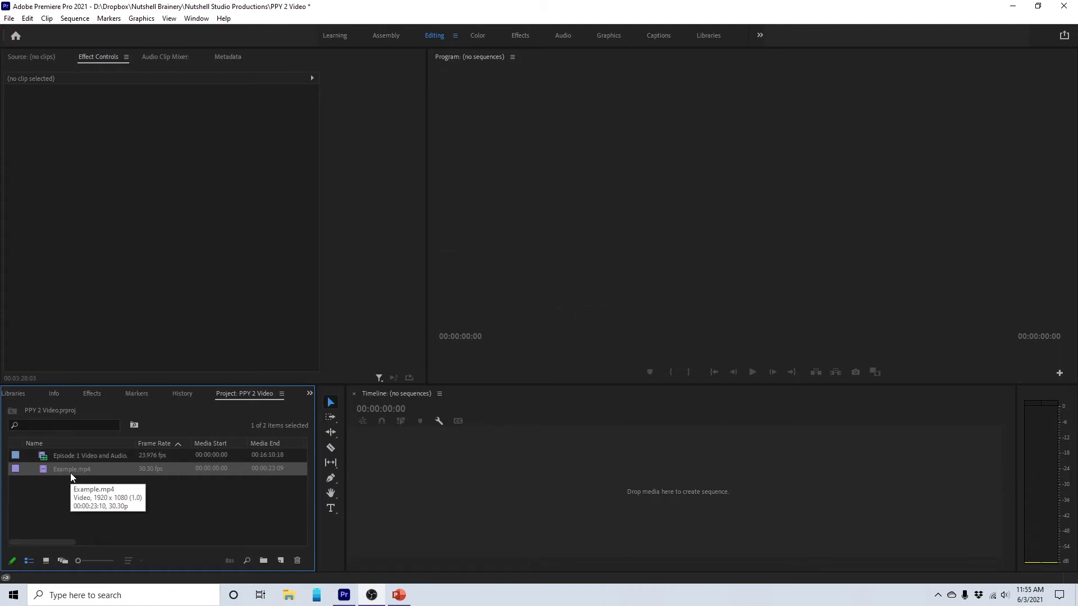
{"action": "left_click_drag", "start_coordinate": [69, 472], "coordinate": [410, 481]}
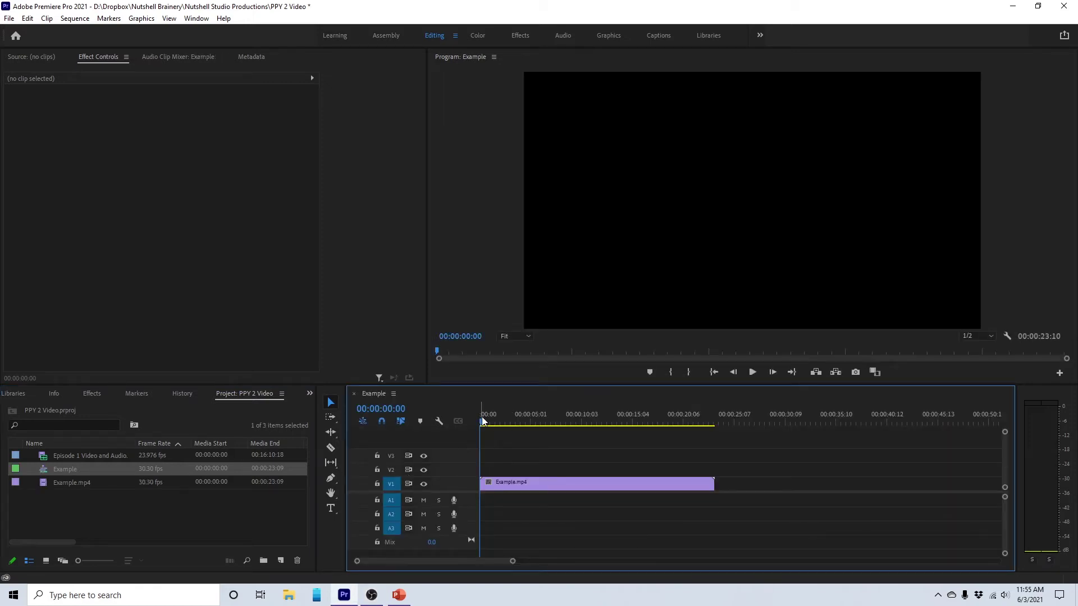
{"action": "key", "text": "space"}
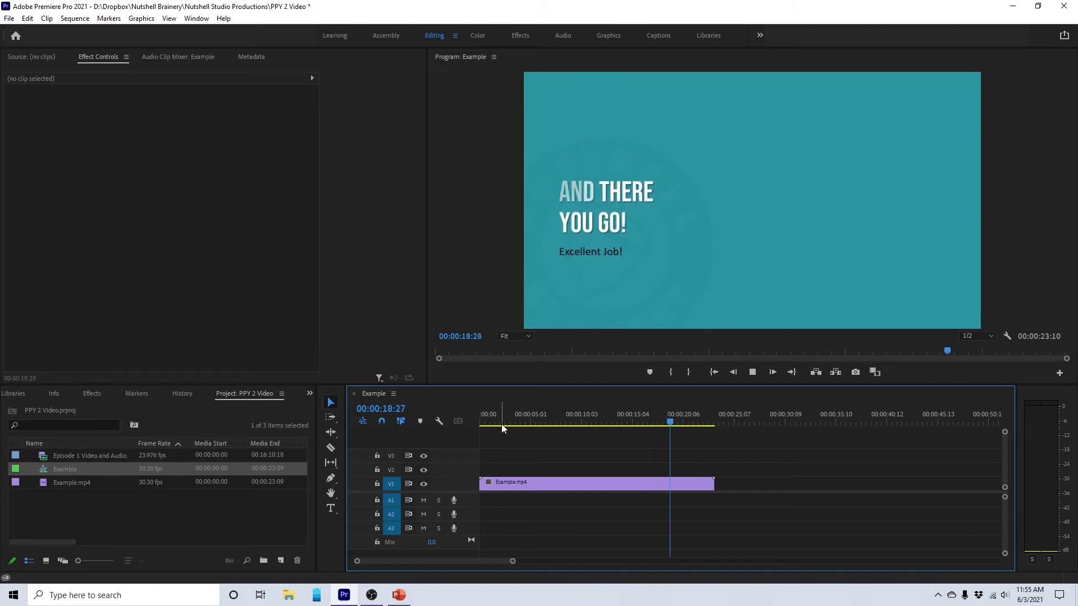
{"action": "key", "text": "space"}
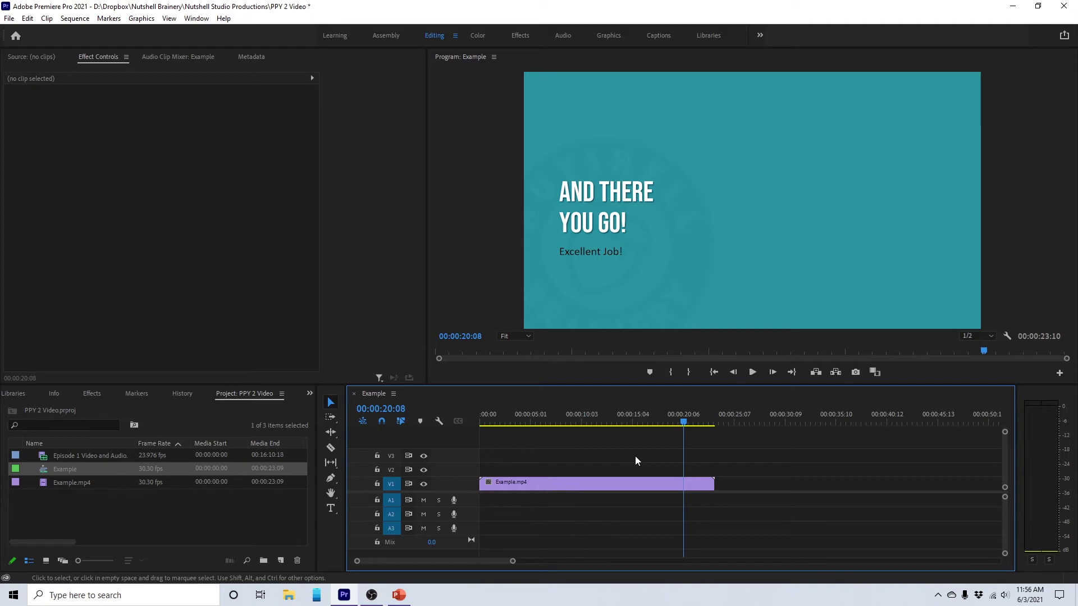
{"action": "left_click_drag", "start_coordinate": [685, 420], "coordinate": [581, 431]}
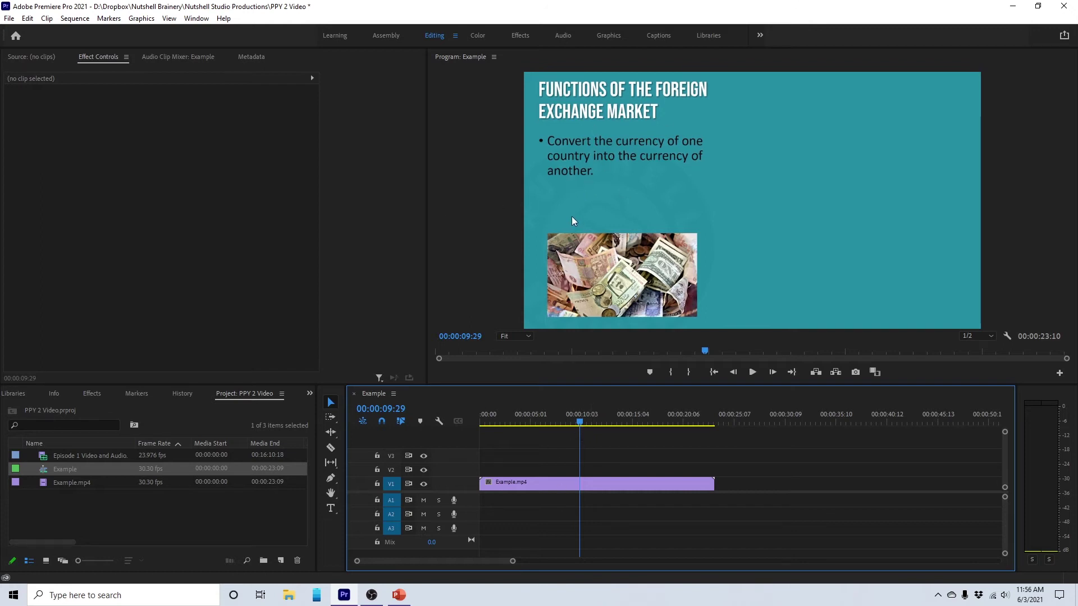
- Insert a frame hold segment into the Example.mp4 clip at the playhead near the 10-second mark
{"action": "right_click", "coordinate": [587, 484]}
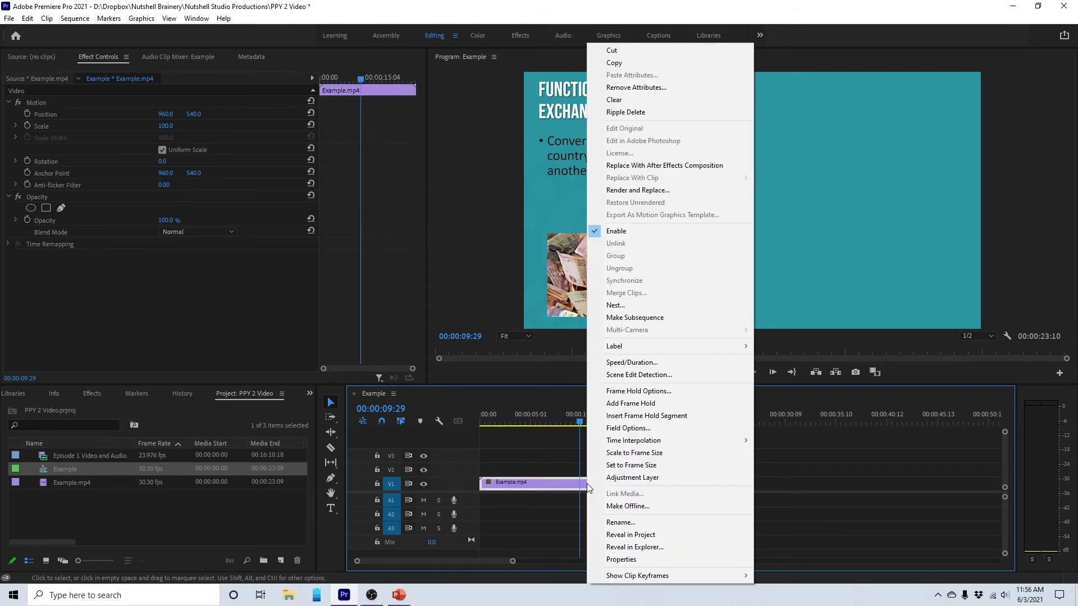
{"action": "left_click", "coordinate": [630, 421]}
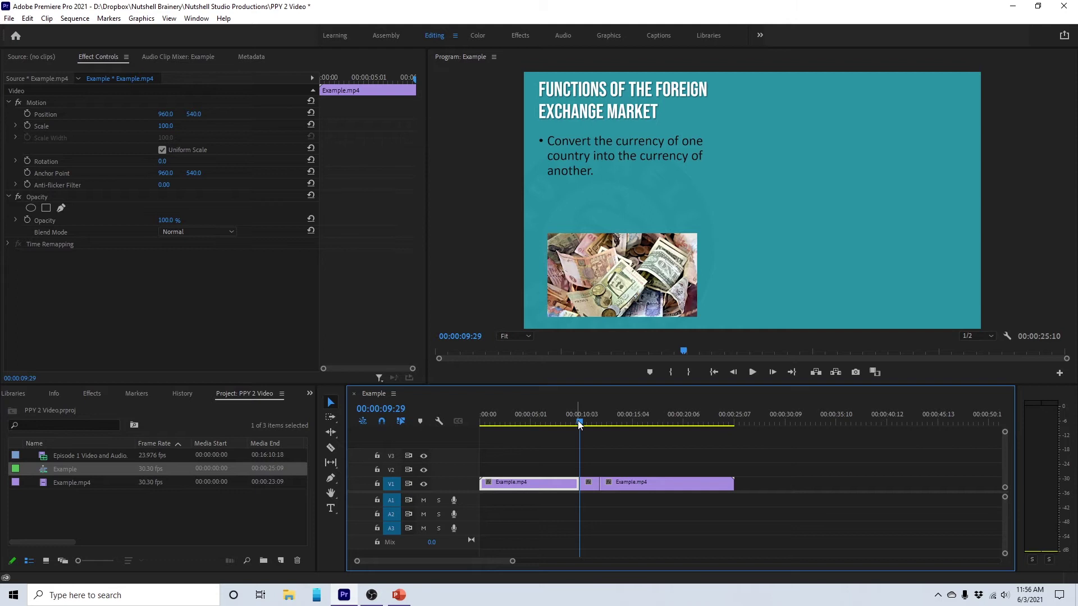
{"action": "mouse_move", "coordinate": [585, 422]}
{"action": "left_mouse_down"}
{"action": "mouse_move", "coordinate": [597, 424]}
{"action": "mouse_move", "coordinate": [585, 426]}
{"action": "left_mouse_up"}
- Trim the held clip to the playhead and slide the next clip back, closing the gap (00:00:25:02)
{"action": "left_click_drag", "start_coordinate": [625, 483], "coordinate": [729, 483]}
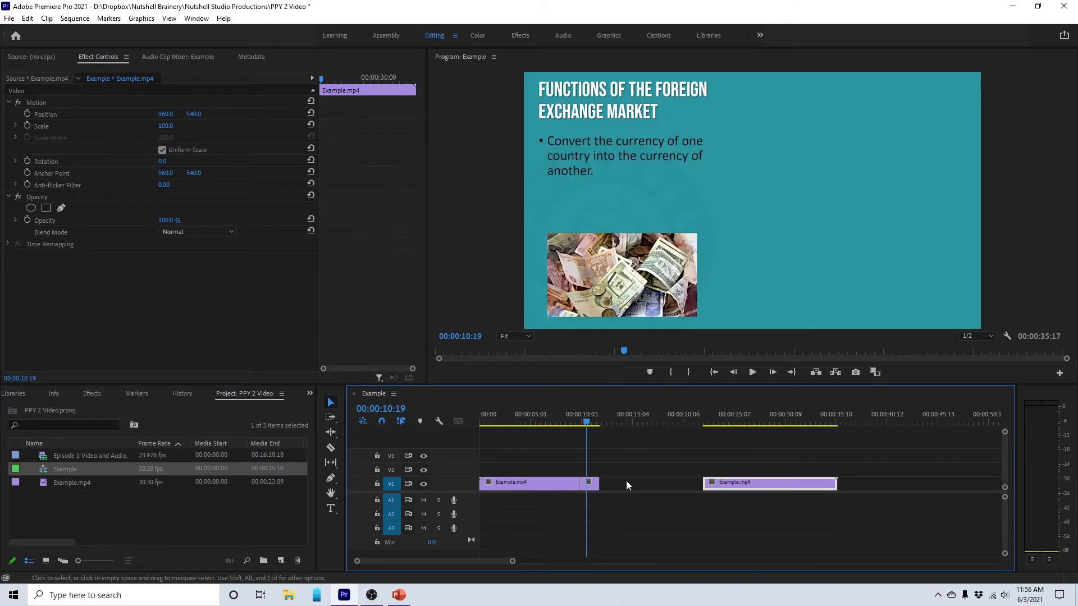
{"action": "left_click_drag", "start_coordinate": [595, 483], "coordinate": [659, 483]}
{"action": "mouse_move", "coordinate": [585, 426]}
{"action": "left_mouse_down"}
{"action": "mouse_move", "coordinate": [631, 426]}
{"action": "mouse_move", "coordinate": [568, 427]}
{"action": "mouse_move", "coordinate": [596, 432]}
{"action": "left_mouse_up"}
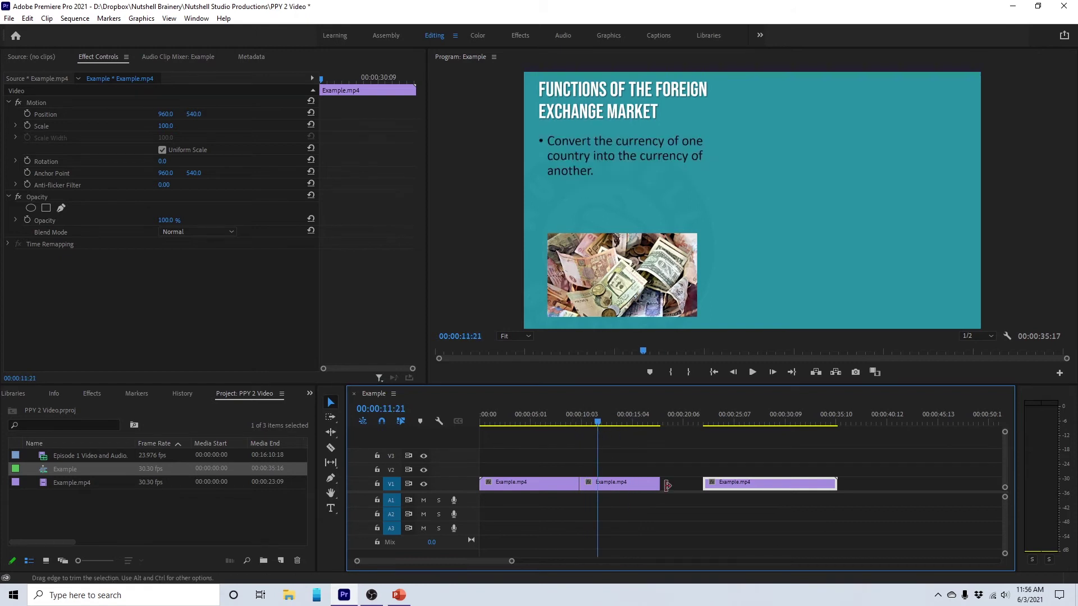
{"action": "left_click_drag", "start_coordinate": [655, 483], "coordinate": [596, 483]}
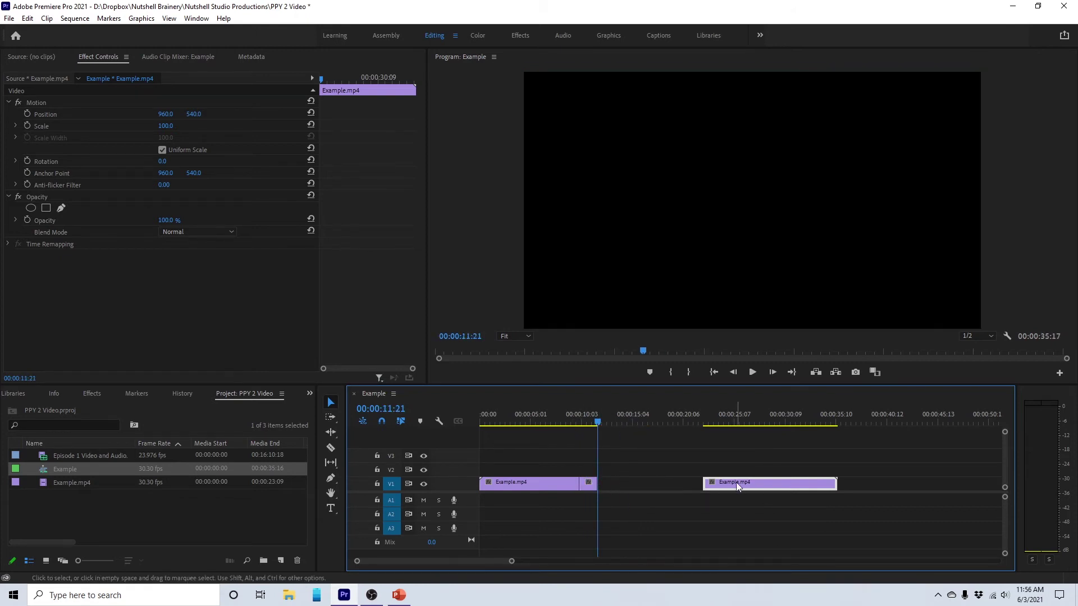
{"action": "left_click_drag", "start_coordinate": [736, 483], "coordinate": [628, 485]}
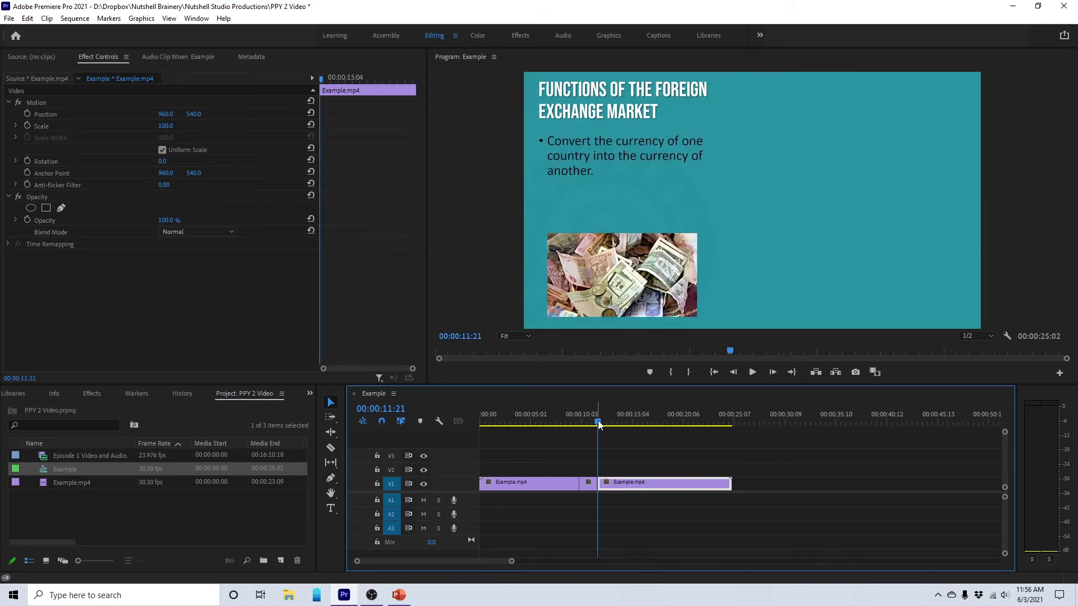
{"action": "left_click_drag", "start_coordinate": [598, 425], "coordinate": [551, 426]}
- Park the playhead at 00:00:13:11, where the second bullet appears on the Foreign Exchange Market slide
{"action": "key", "text": "space"}
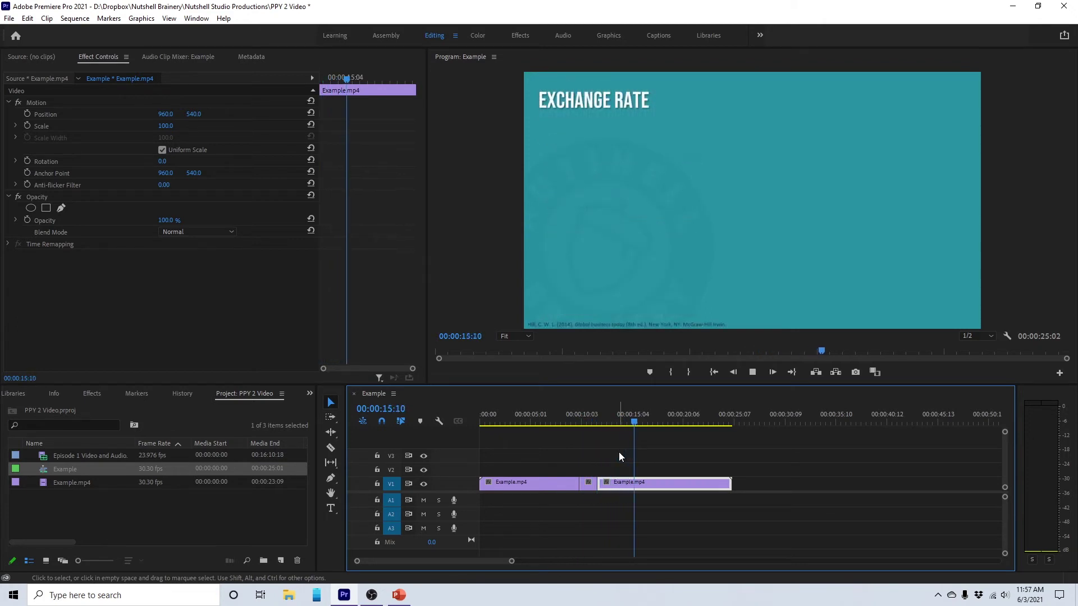
{"action": "key", "text": "space"}
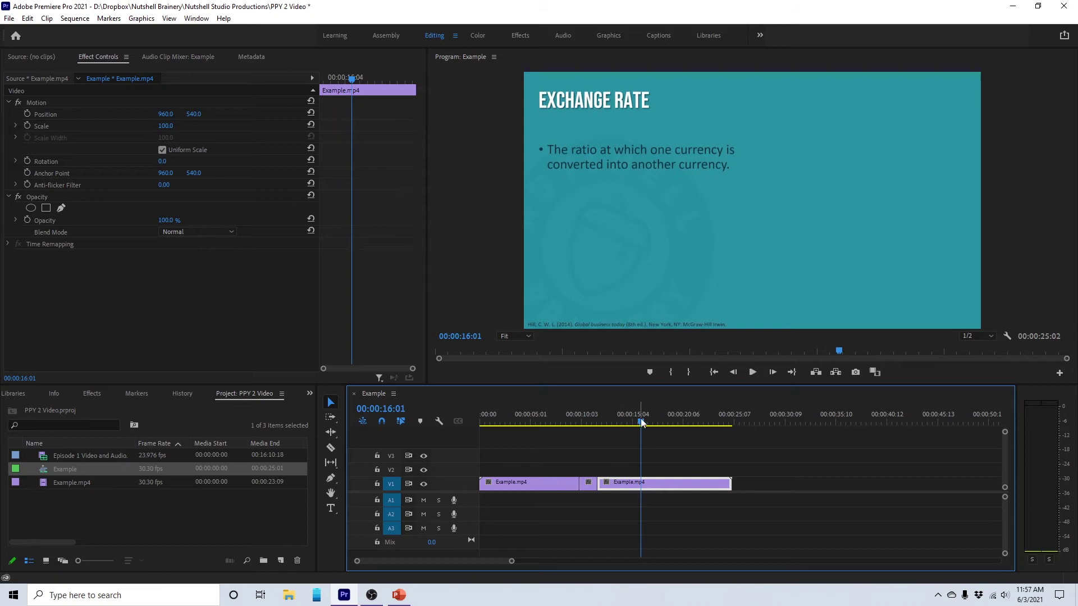
{"action": "left_click_drag", "start_coordinate": [641, 423], "coordinate": [615, 427]}
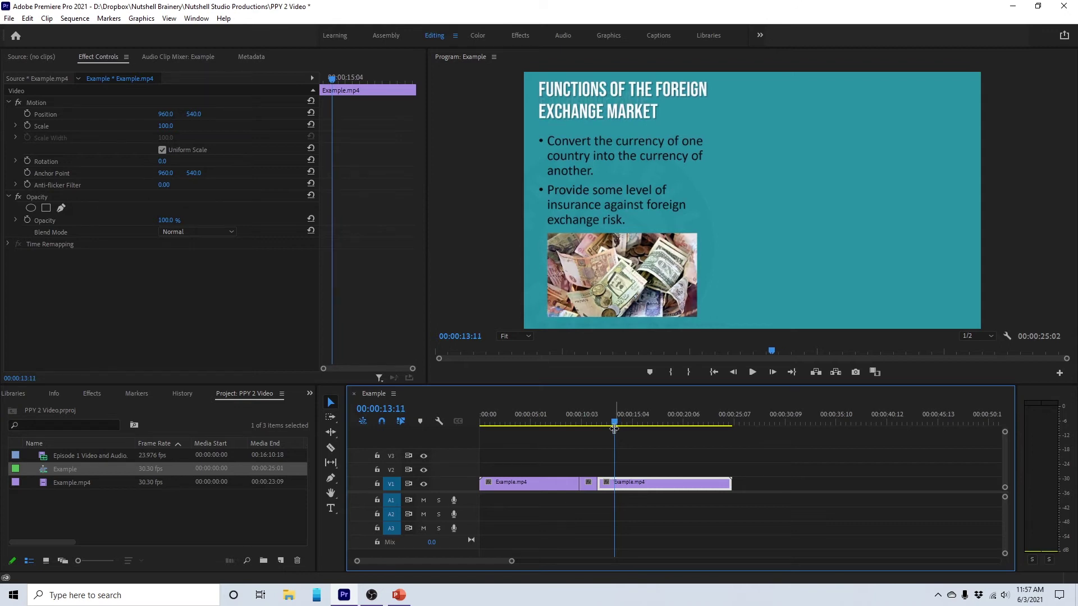
- Insert a two-second frame hold there, shift the following clip 22 frames earlier, and play it back
{"action": "right_click", "coordinate": [631, 483]}
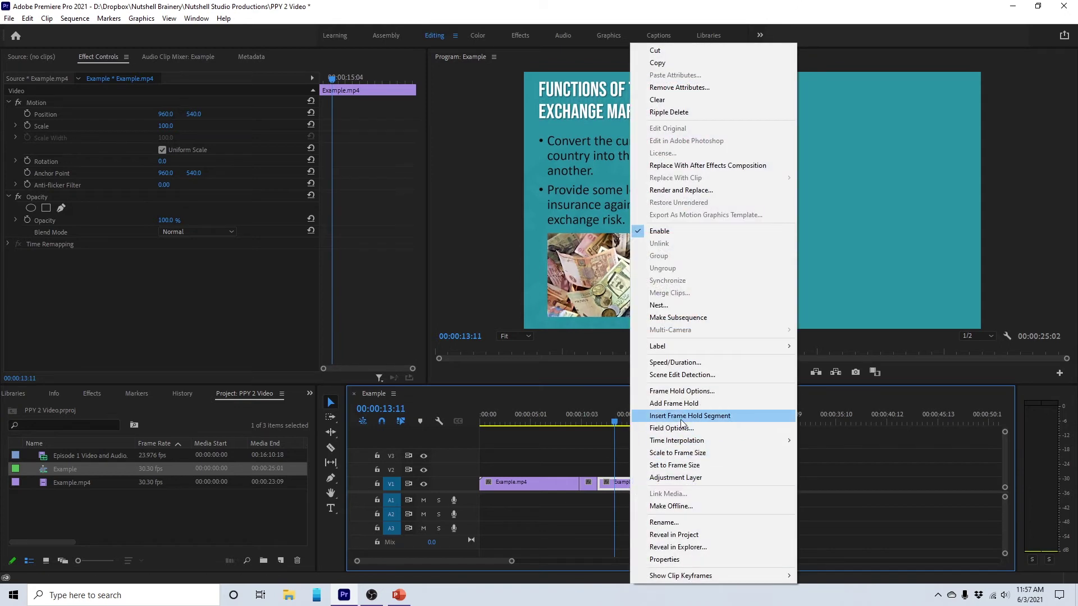
{"action": "left_click", "coordinate": [681, 421]}
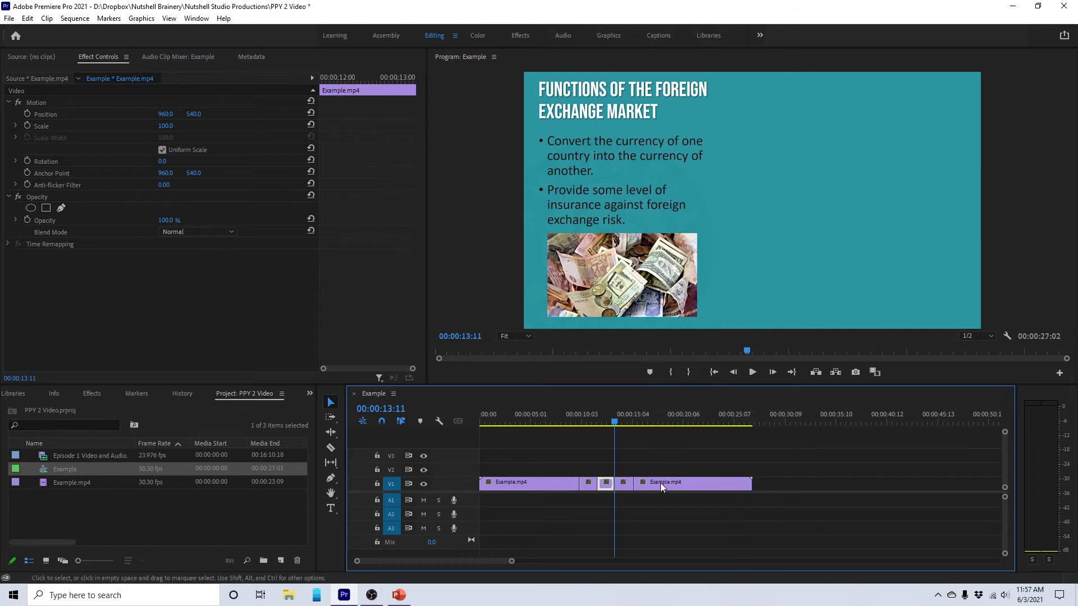
{"action": "left_click", "coordinate": [631, 481]}
{"action": "left_click_drag", "start_coordinate": [674, 483], "coordinate": [667, 487]}
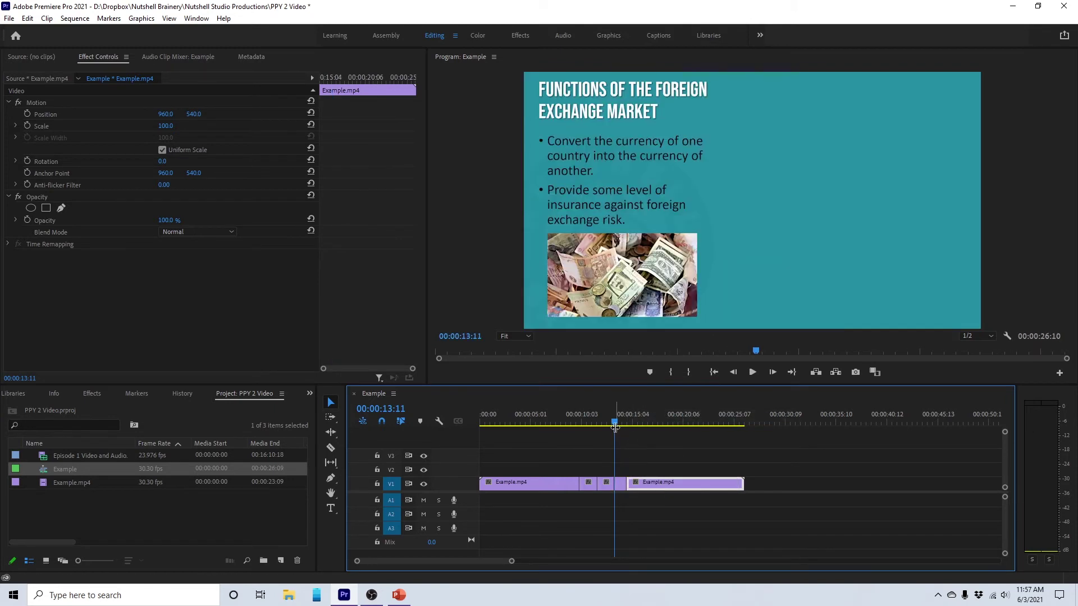
{"action": "left_click_drag", "start_coordinate": [616, 427], "coordinate": [579, 430]}
{"action": "key", "text": "space"}
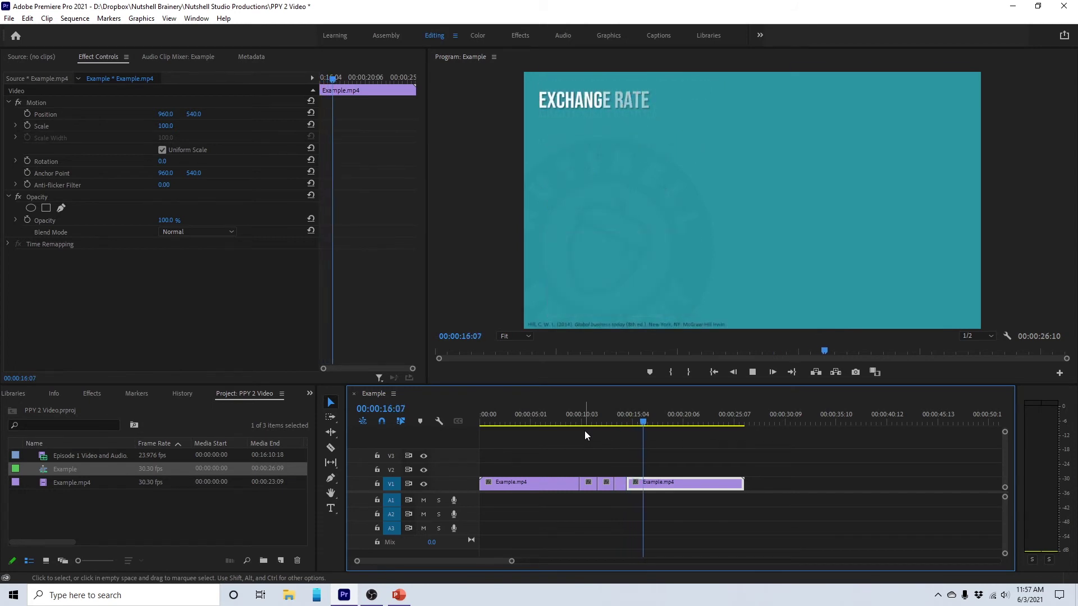
- Stop playback at 00:00:17:27 and place Episode 1 Video and Audio above the slide clips
{"action": "left_click", "coordinate": [753, 373]}
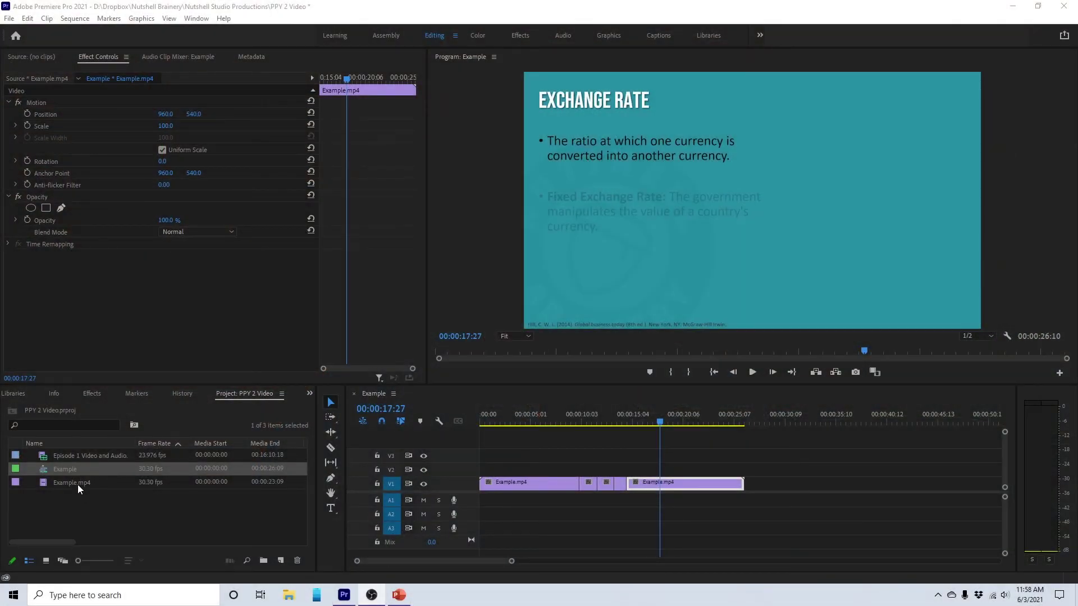
{"action": "left_click_drag", "start_coordinate": [82, 456], "coordinate": [483, 477]}
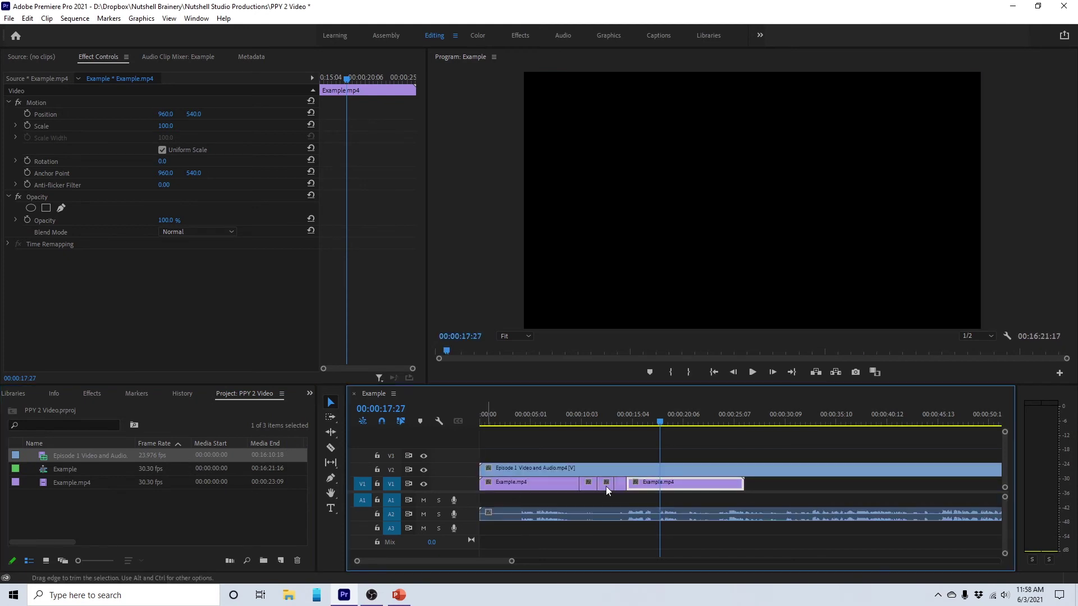
- Scale the talking-head clip on V2 to 42 and position it at 1454, 276 in the upper-right corner
{"action": "left_click_drag", "start_coordinate": [768, 486], "coordinate": [529, 485]}
{"action": "left_click", "coordinate": [758, 471]}
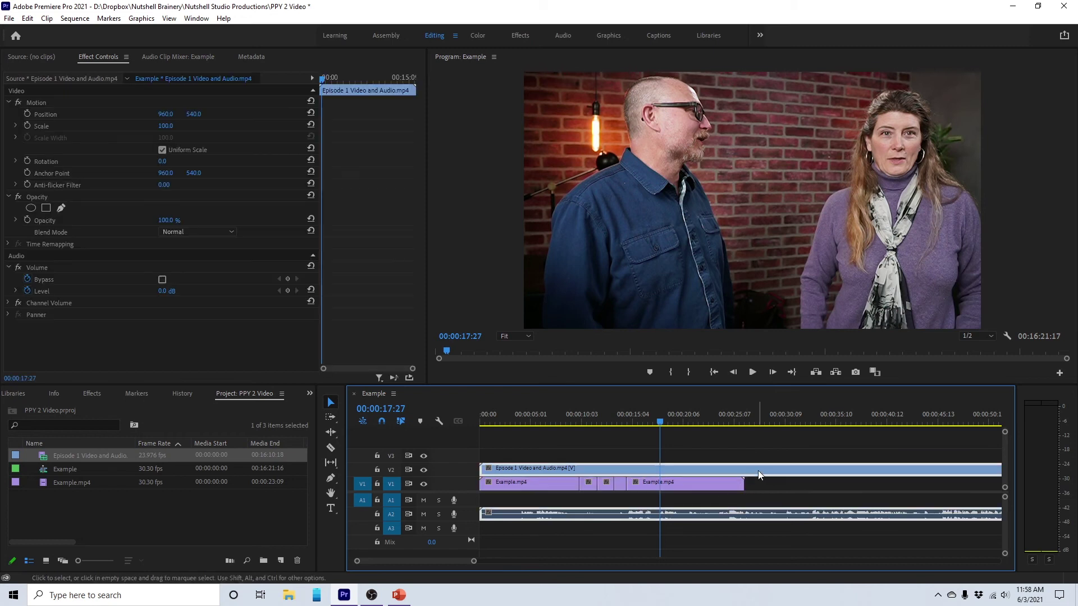
{"action": "right_click", "coordinate": [748, 469]}
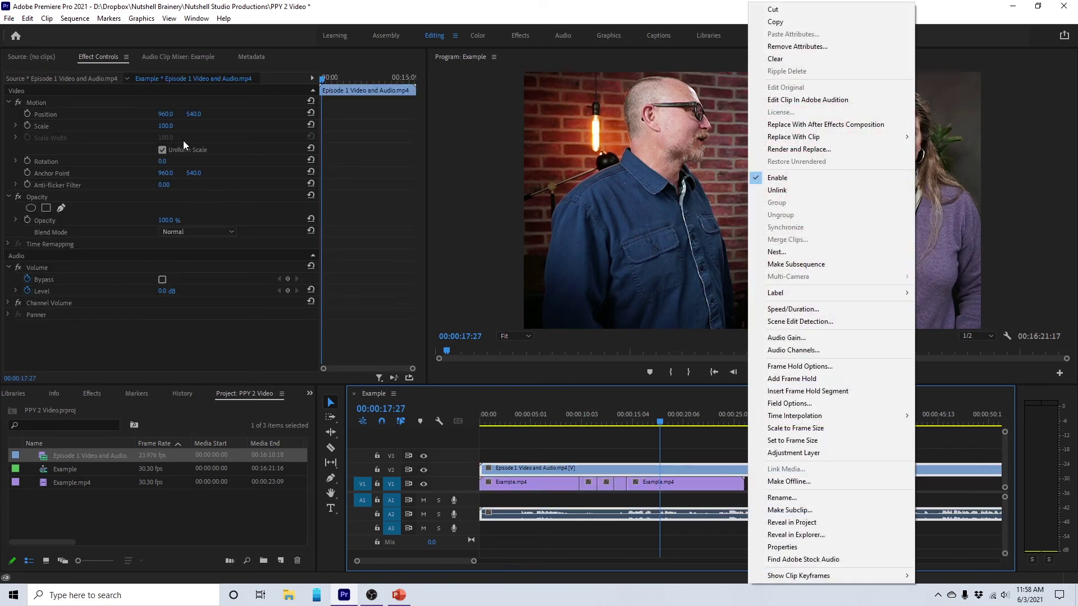
{"action": "key", "text": "Escape"}
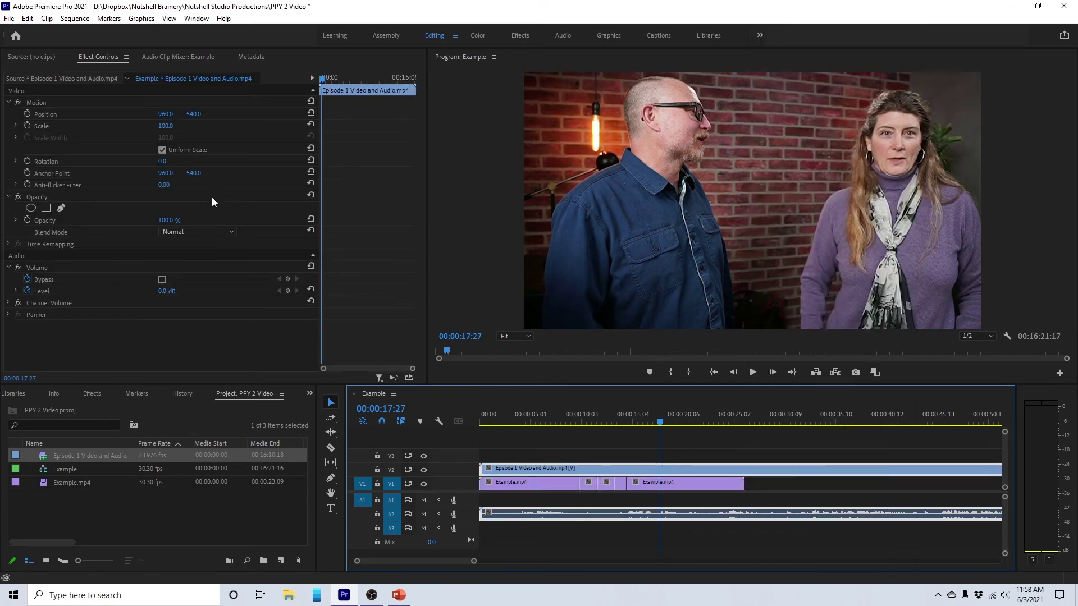
{"action": "mouse_move", "coordinate": [168, 129]}
{"action": "left_mouse_down"}
{"action": "mouse_move", "coordinate": [135, 128]}
{"action": "mouse_move", "coordinate": [231, 117]}
{"action": "mouse_move", "coordinate": [164, 119]}
{"action": "left_mouse_up"}
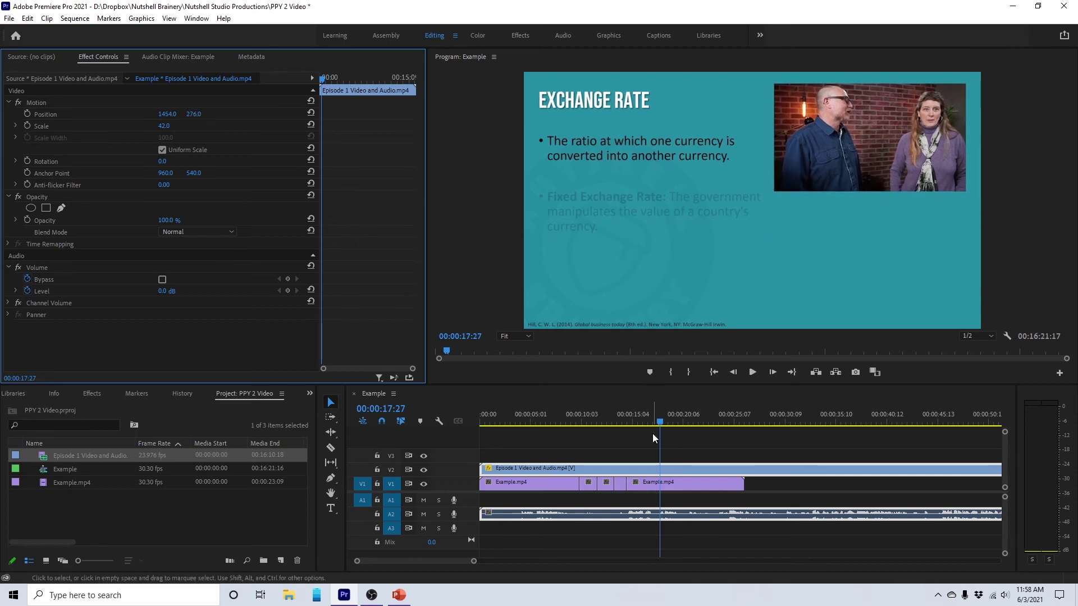
- Play back the sequence with the overlay, stopping at 00:00:20:07
{"action": "left_click_drag", "start_coordinate": [660, 421], "coordinate": [573, 425]}
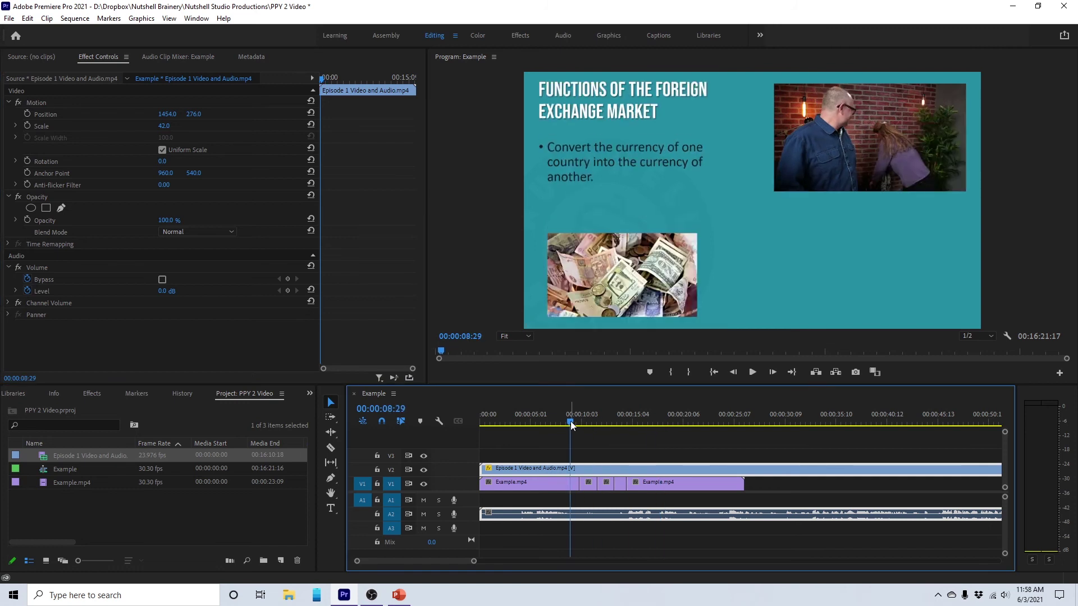
{"action": "key", "text": "space"}
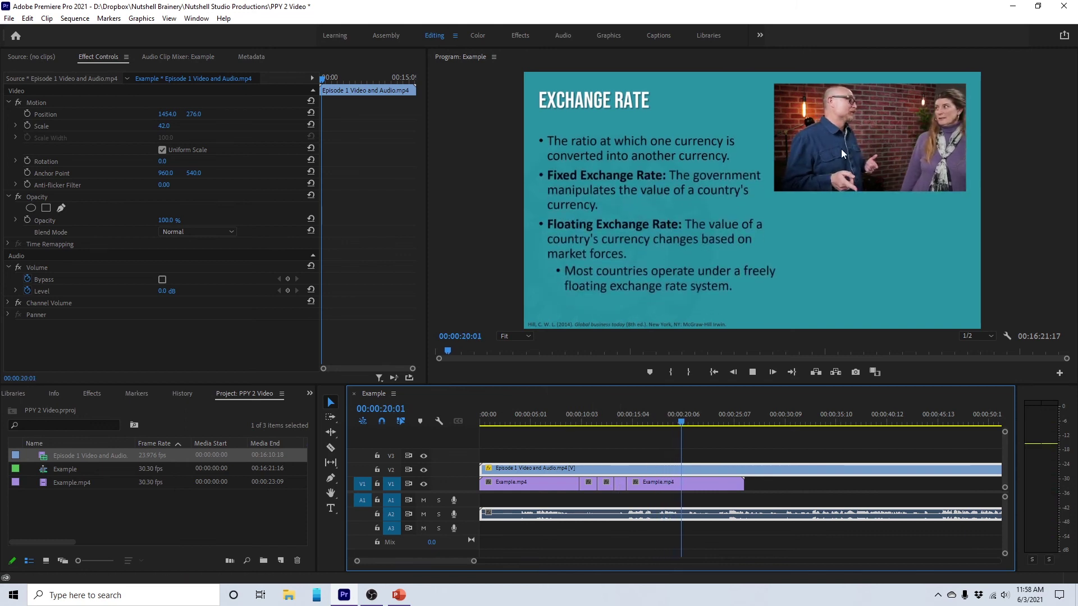
{"action": "key", "text": "space"}
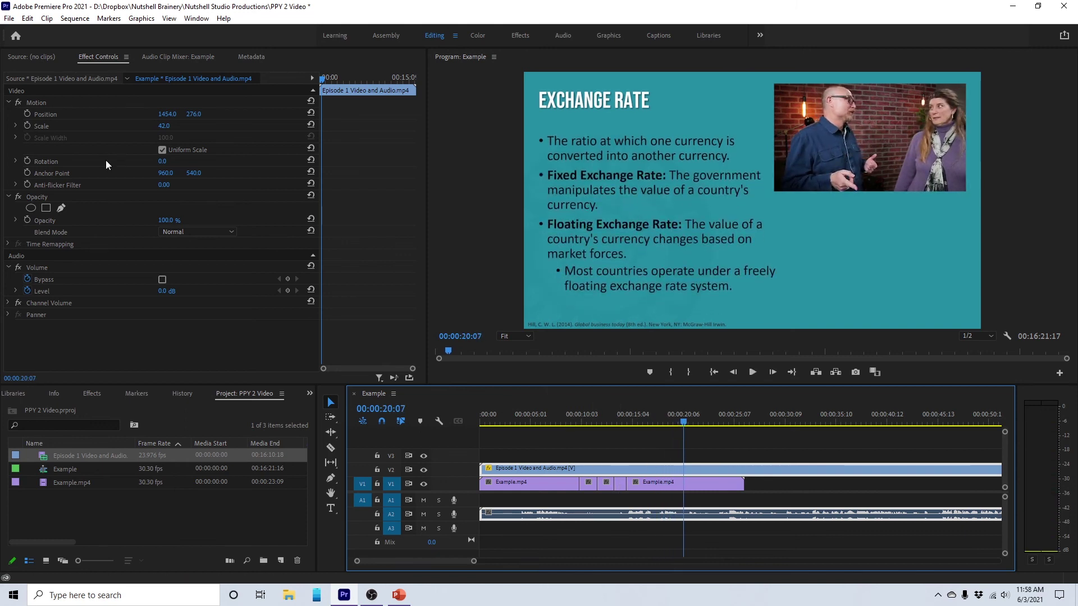